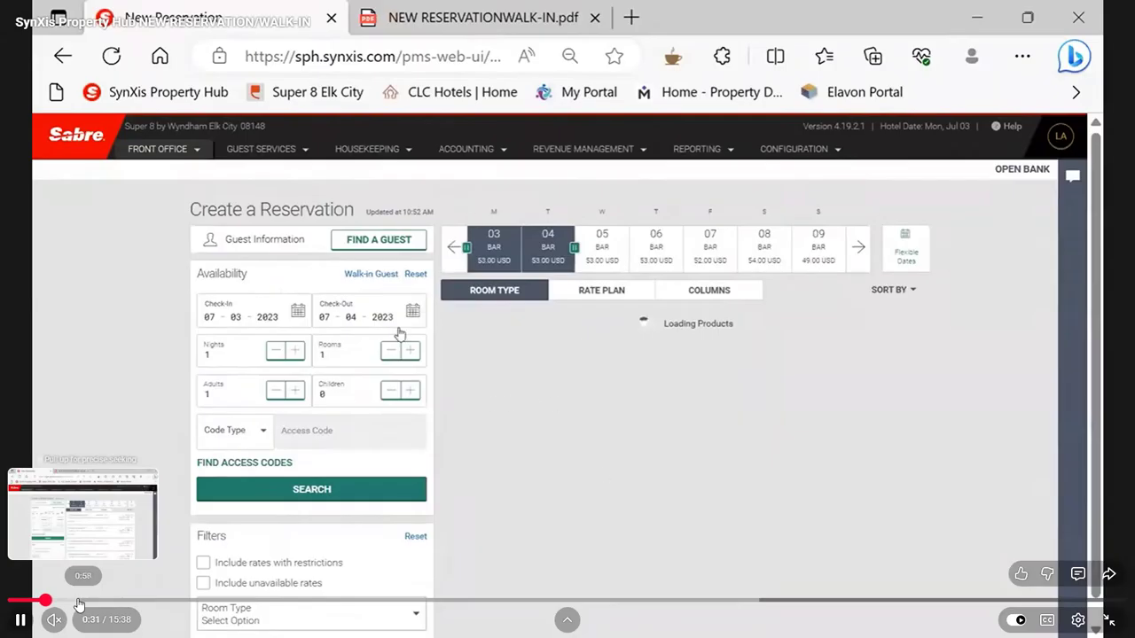
Skip the tutorial video to about 0:58 and pause it on the Create a Reservation availability page
click(78, 603)
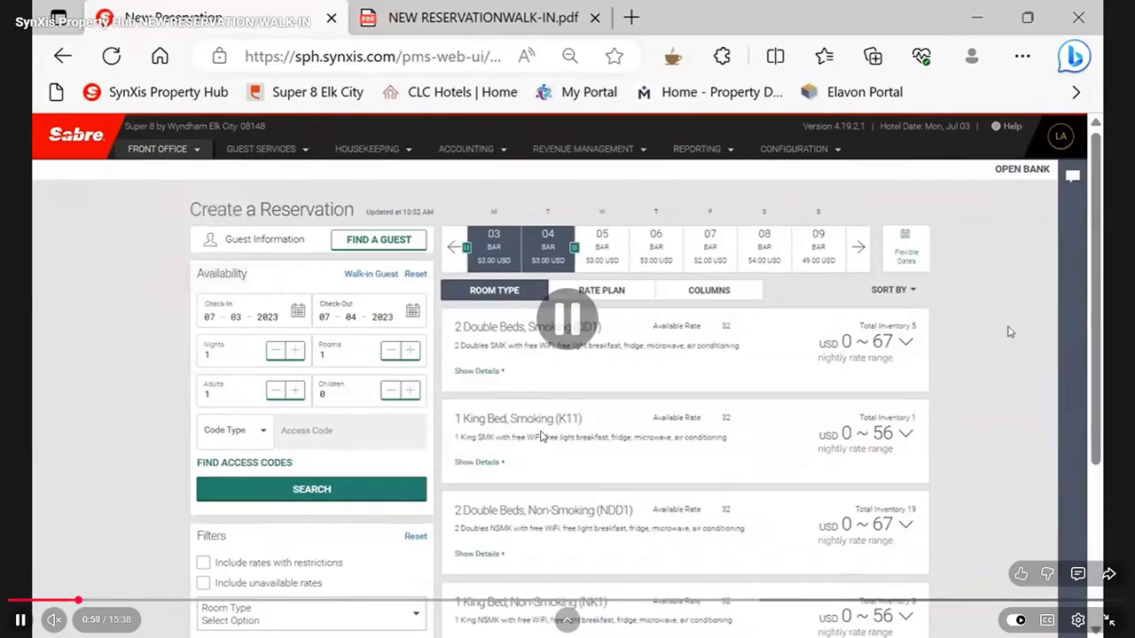
click(1008, 332)
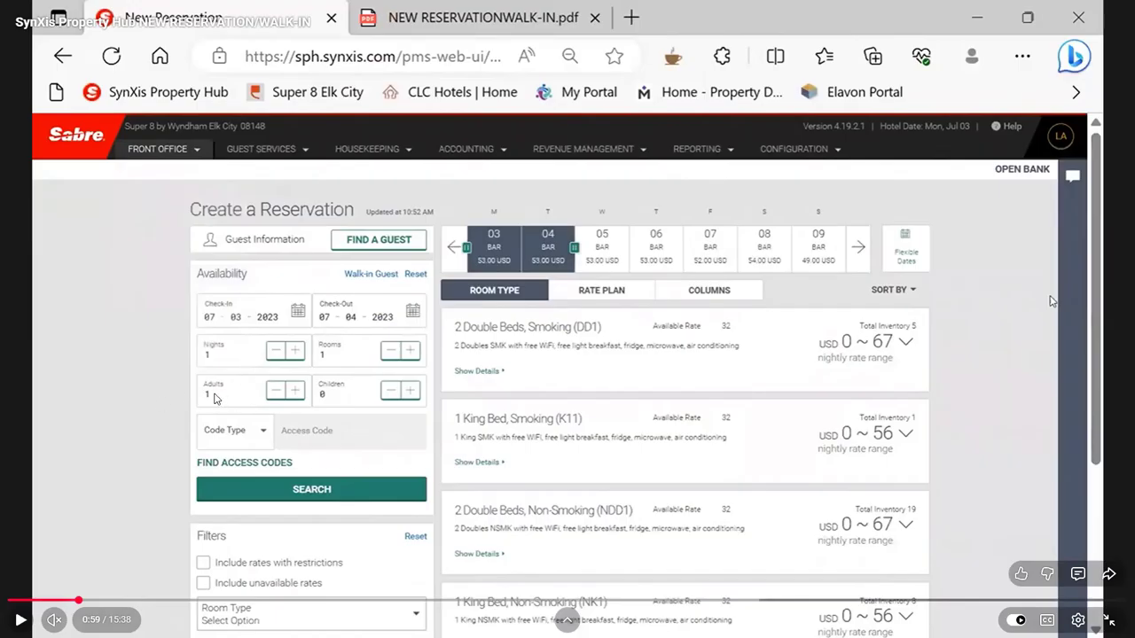
click(1052, 301)
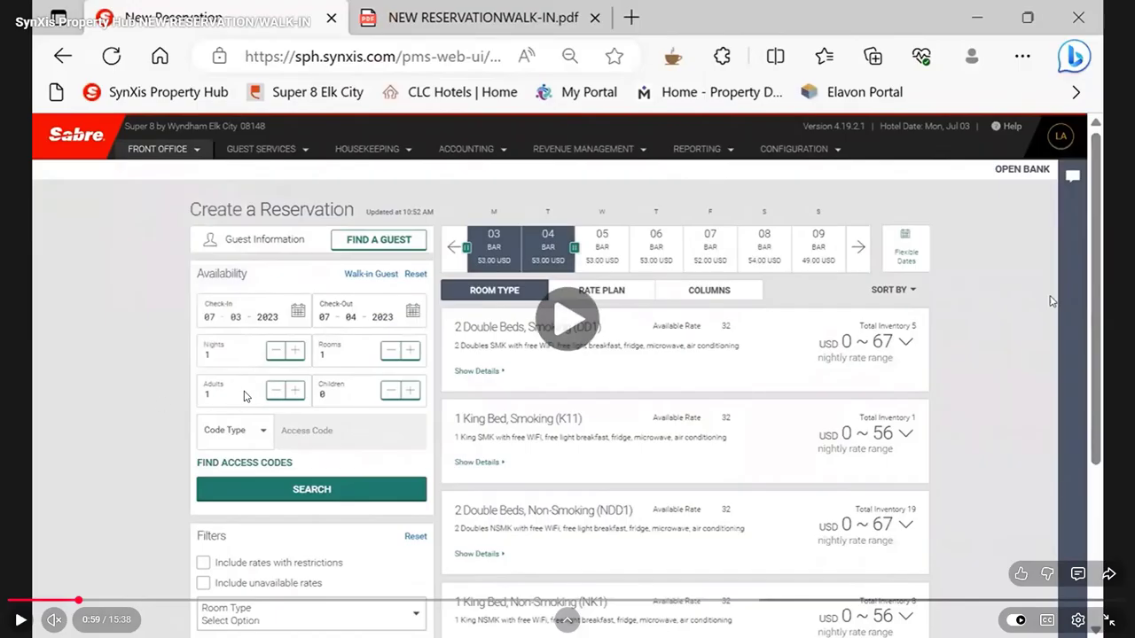
click(996, 460)
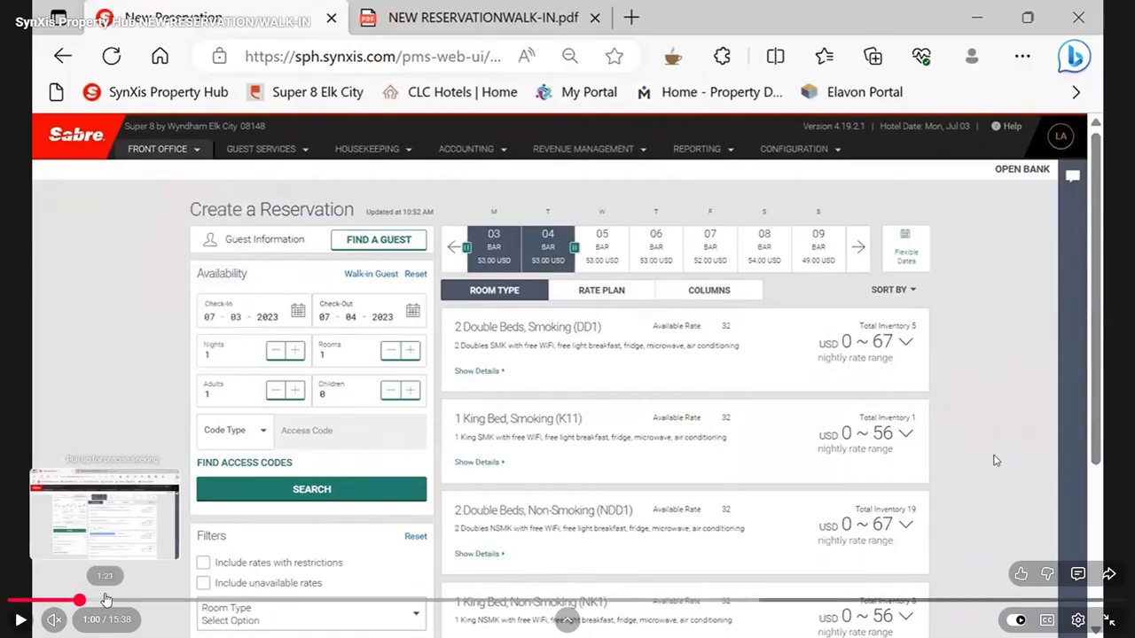
Skip the video ahead to 2:06 and play it through to the Find a Guest dialog, pausing there to review the search fields
click(159, 601)
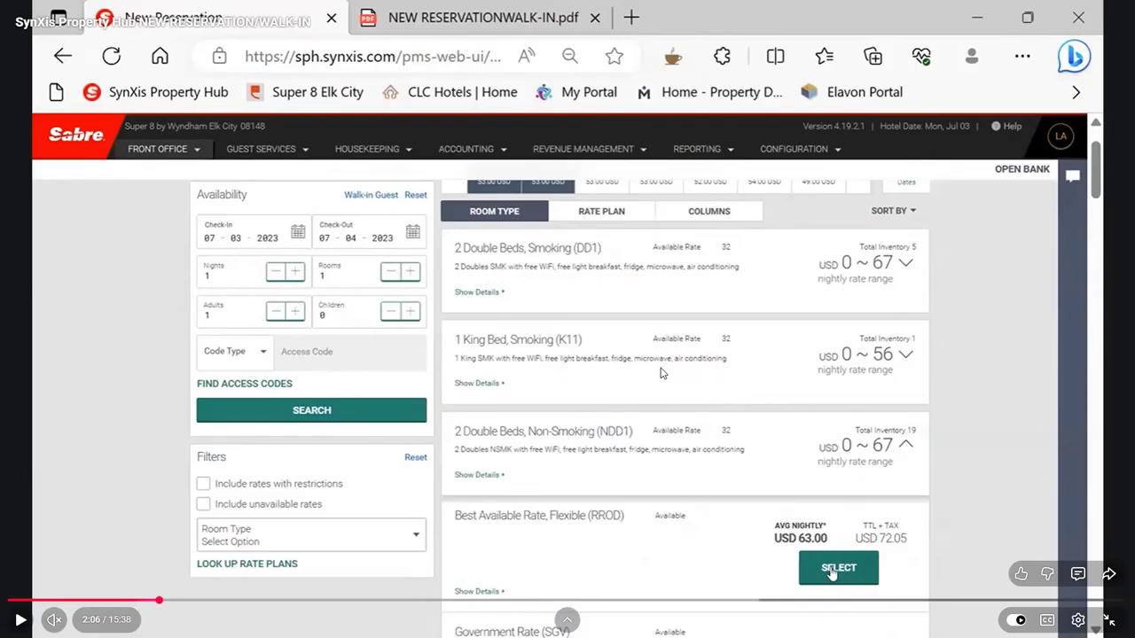
click(707, 403)
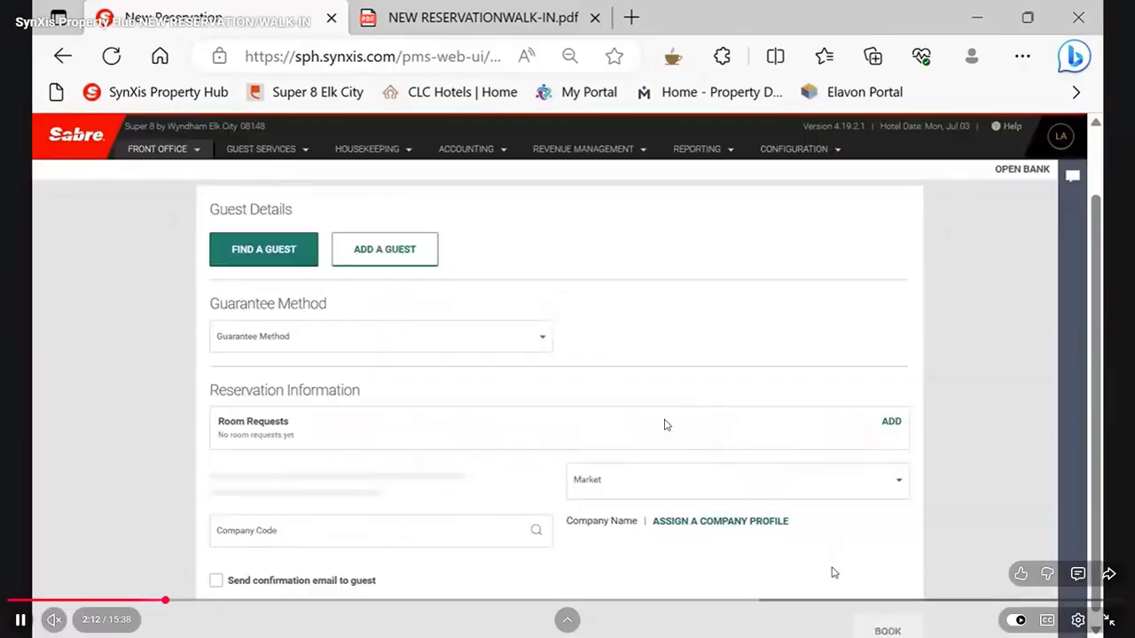
click(333, 251)
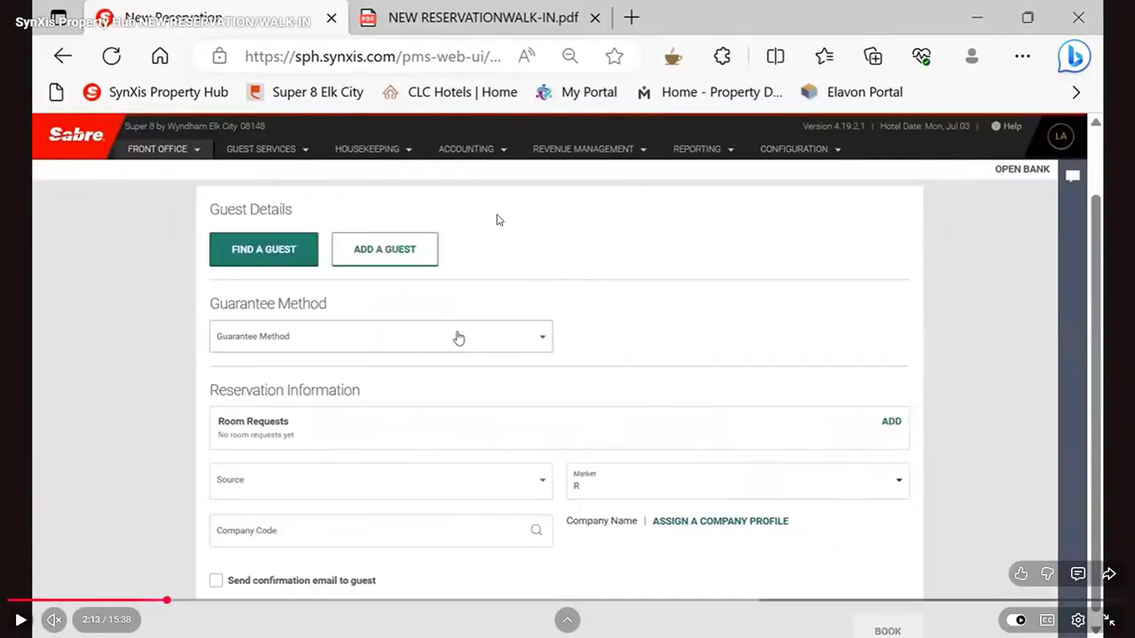
click(259, 253)
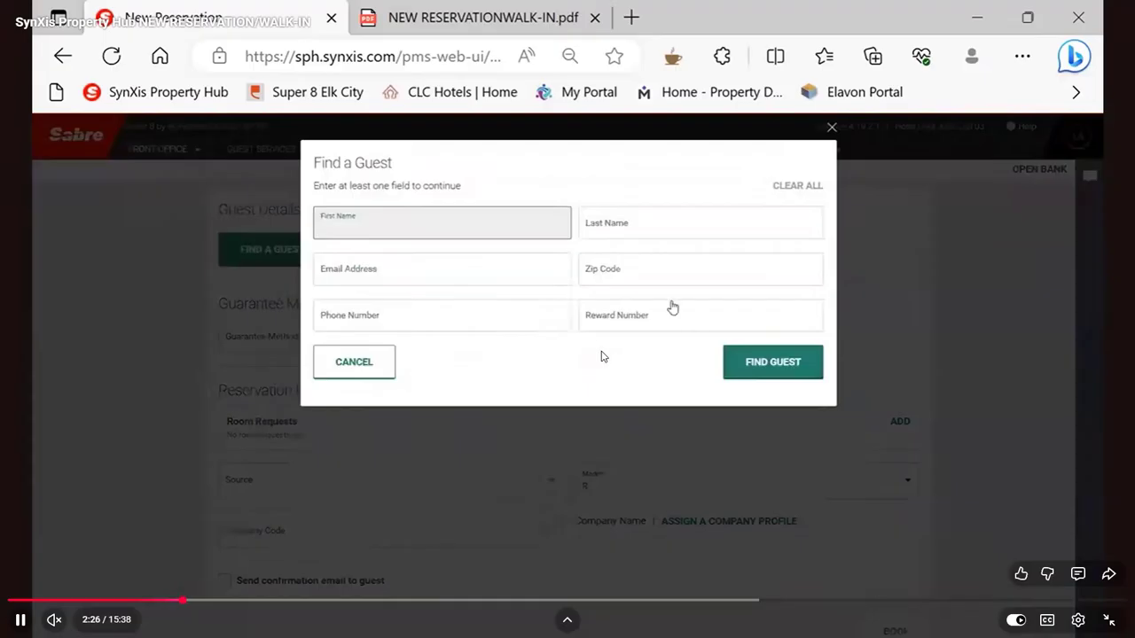
click(604, 357)
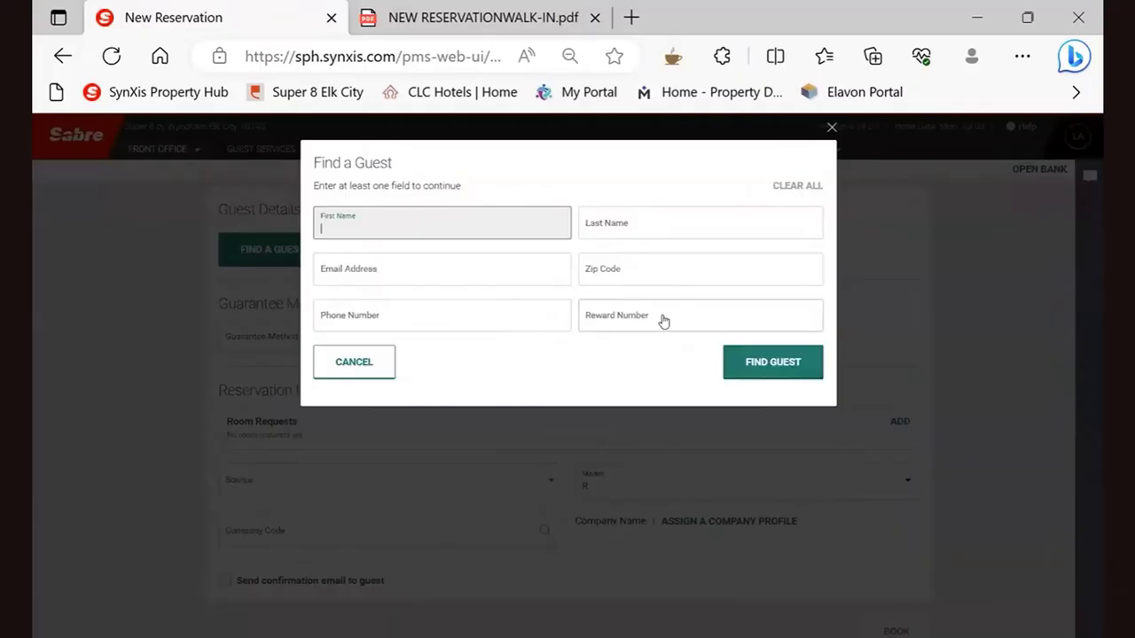
Play the video on to the Guest Details entry form and pause it to review the fields
click(702, 288)
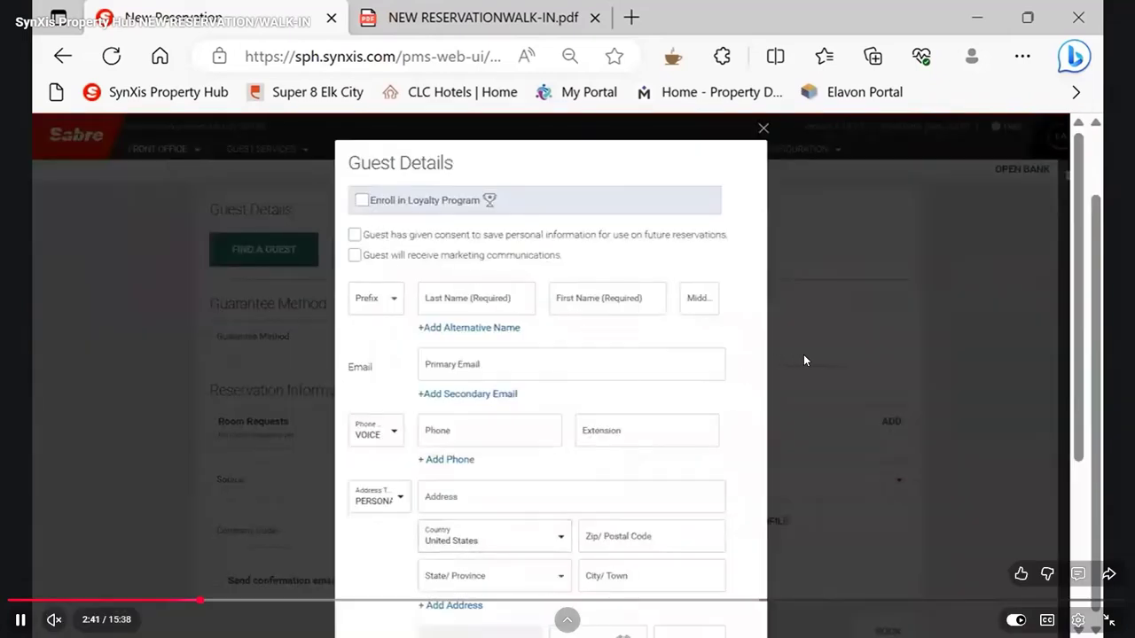
click(804, 353)
click(808, 353)
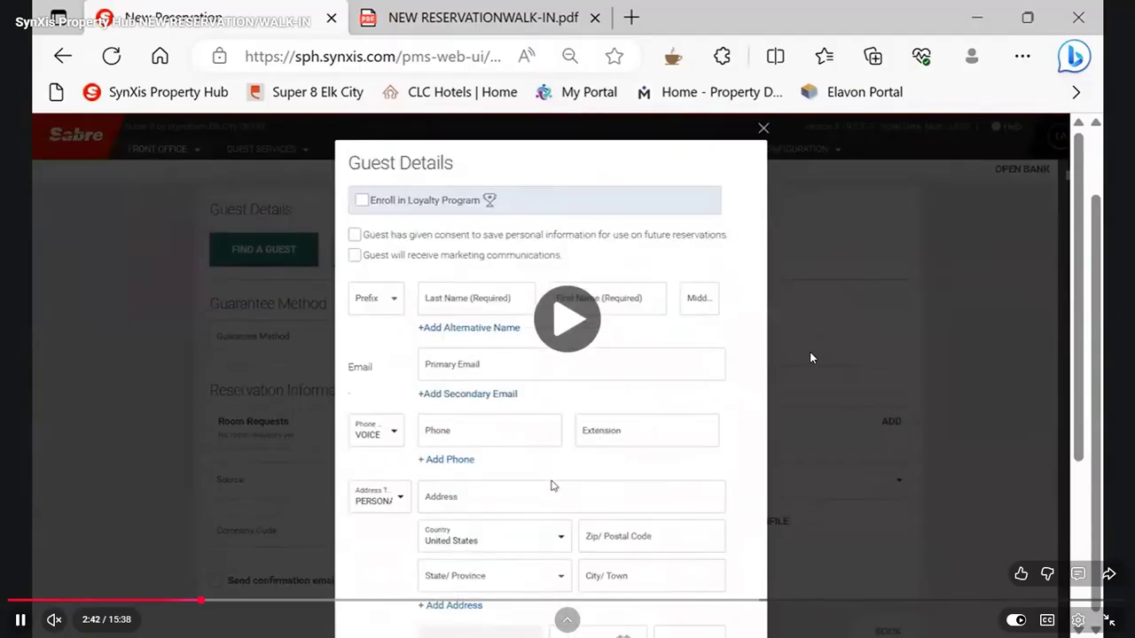
click(810, 353)
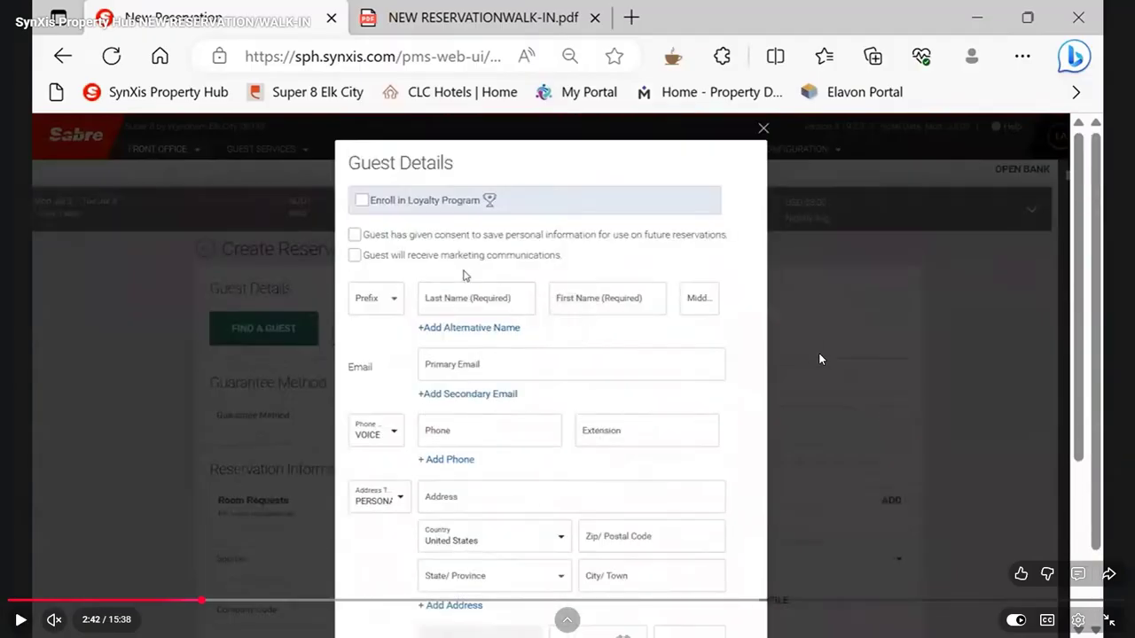
Resume the video, skip ahead to about 3:40 and watch the guest being saved and the Guarantee Method section
click(830, 368)
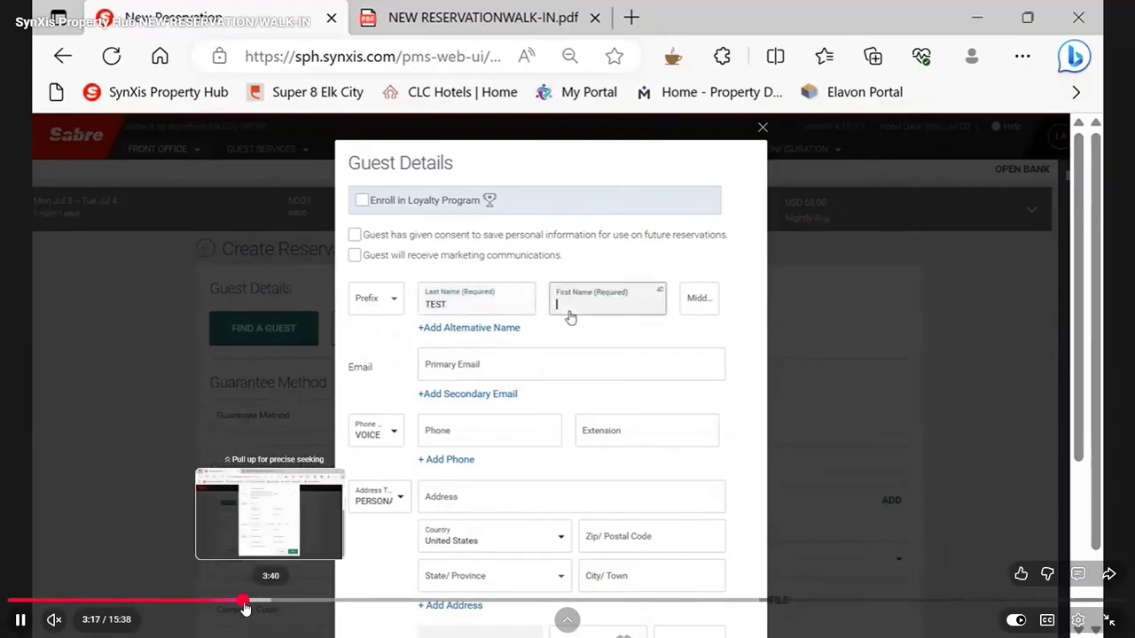
click(269, 601)
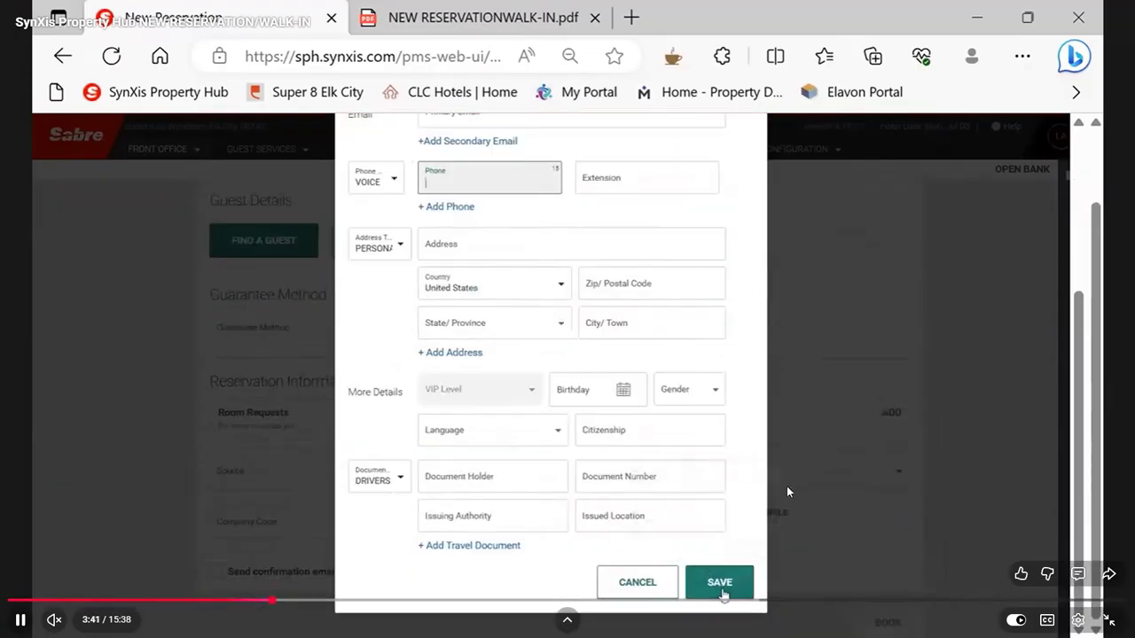
click(756, 530)
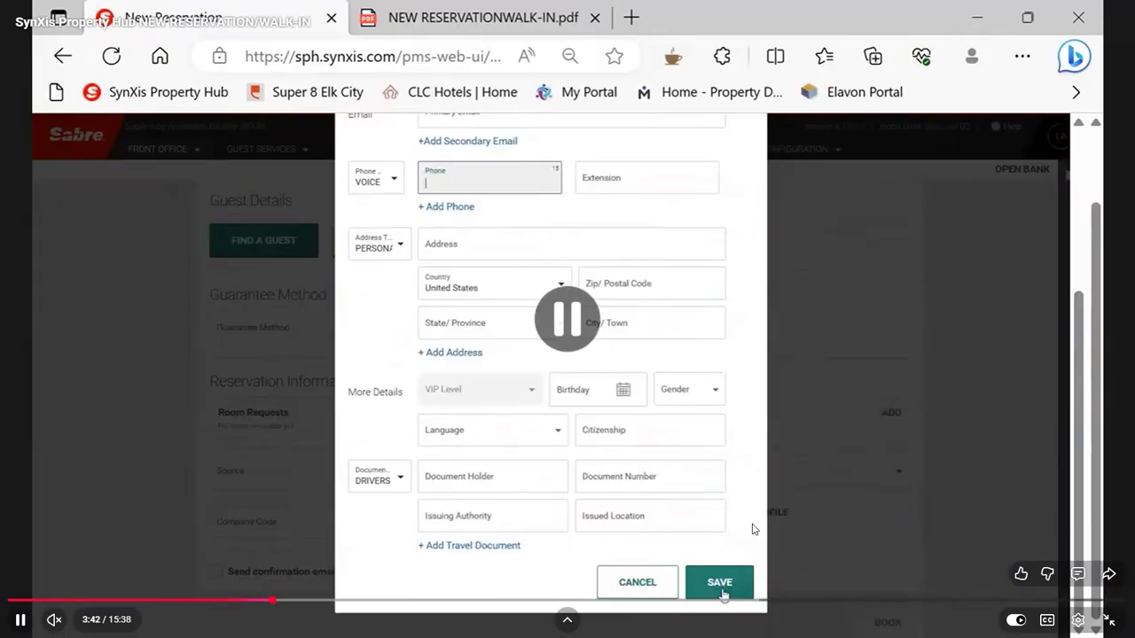
click(829, 417)
click(700, 391)
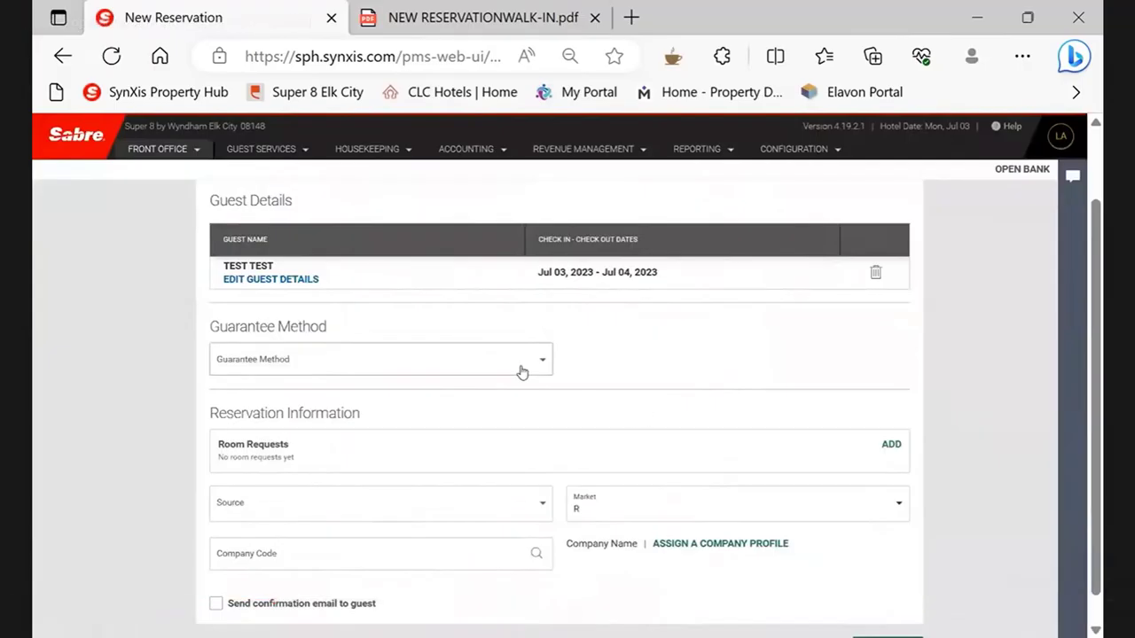
click(646, 412)
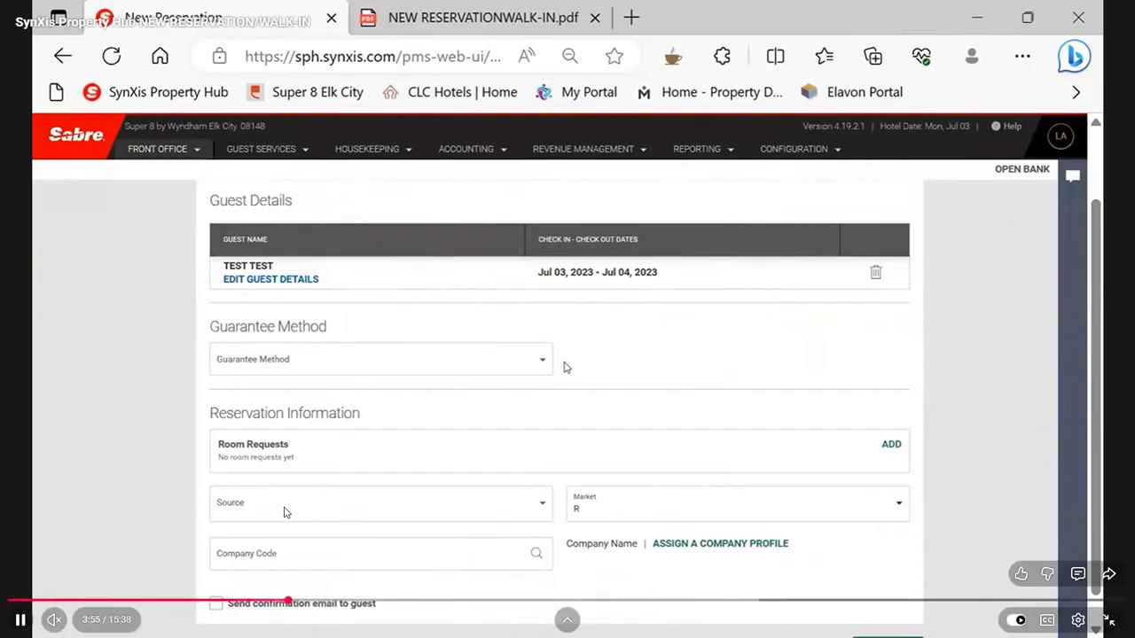
Review the part of the video around 3:53 to 3:59 that covers the Guarantee Method and Source fields
click(567, 368)
click(307, 588)
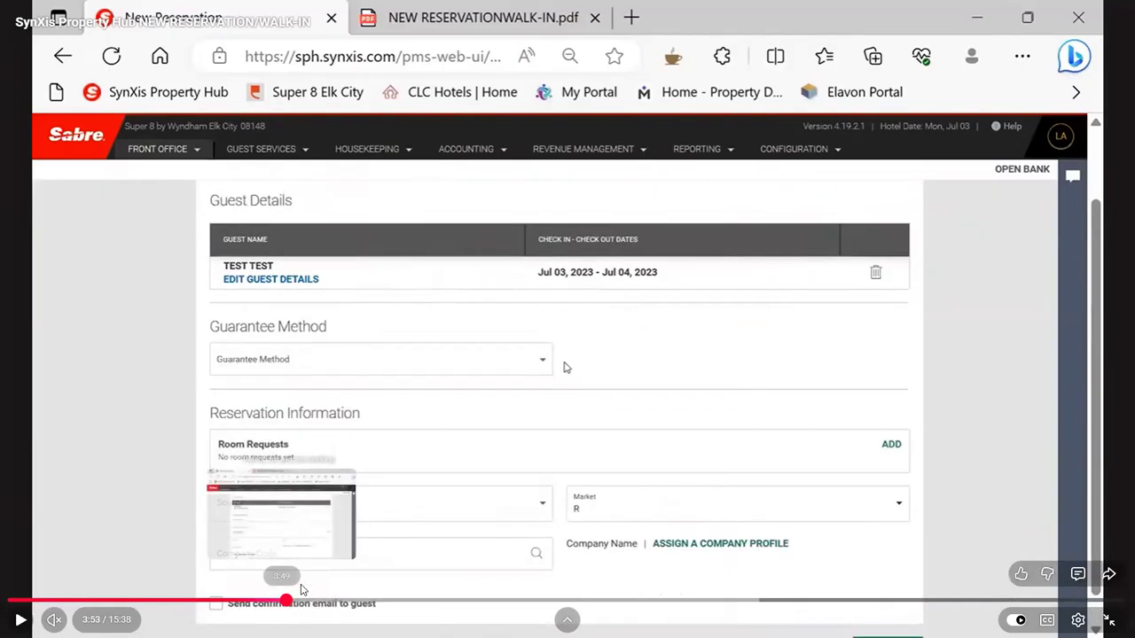
click(643, 432)
click(646, 432)
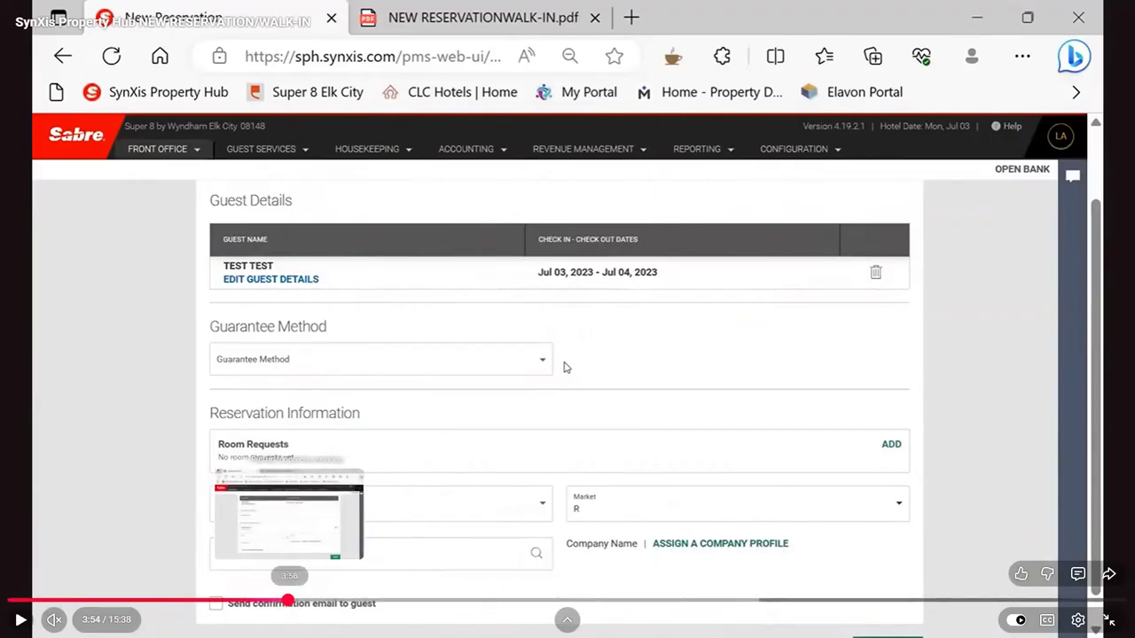
click(284, 601)
click(285, 600)
click(290, 600)
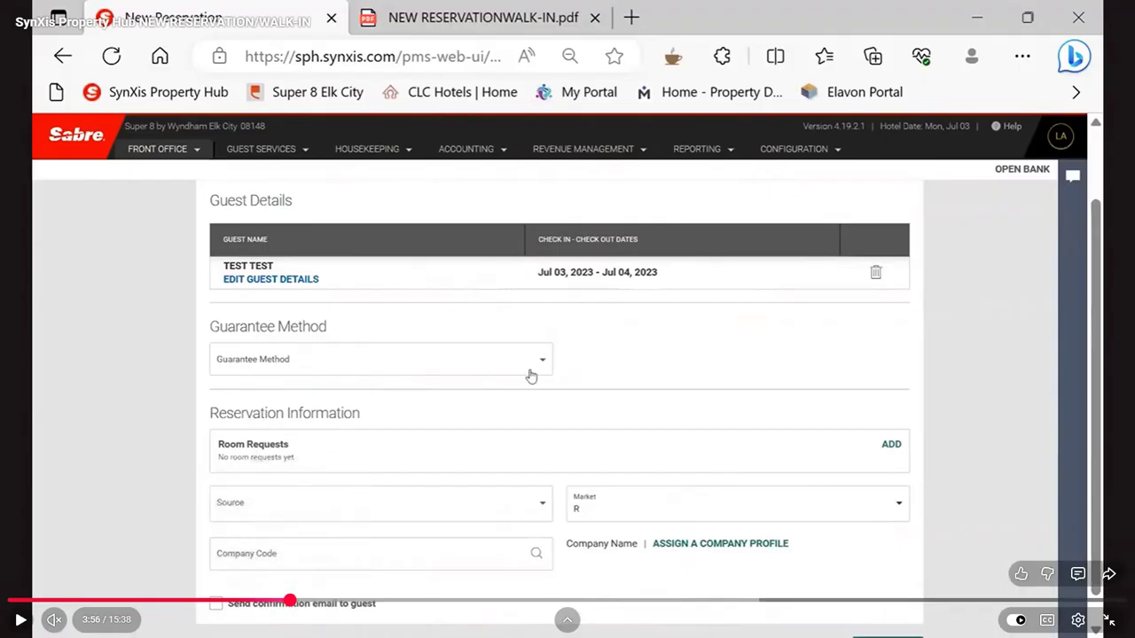
click(293, 600)
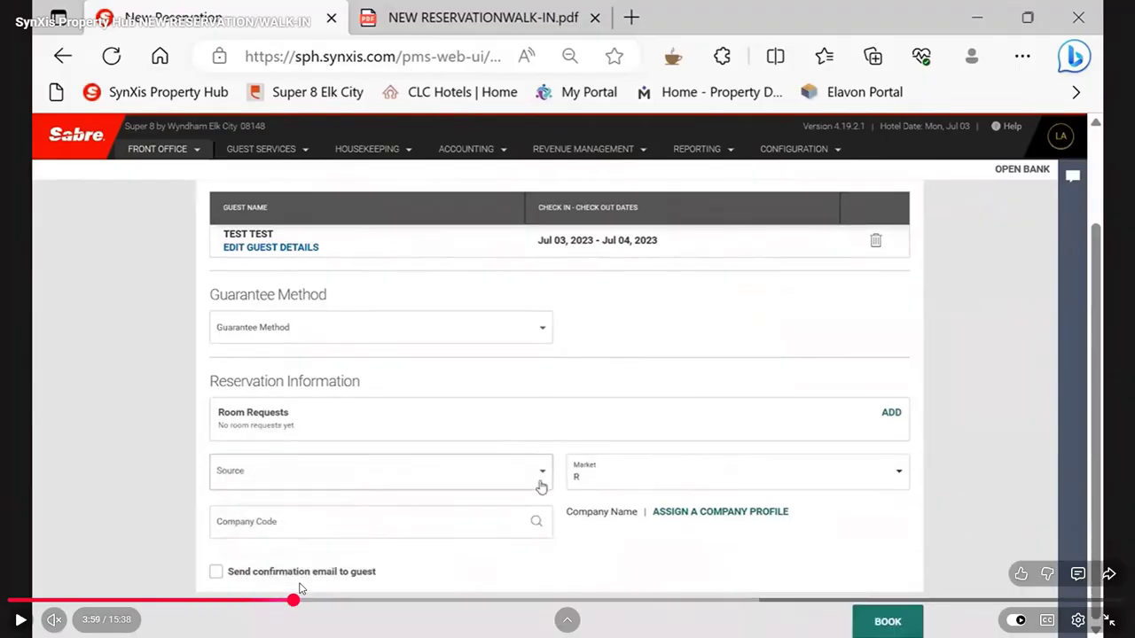
Play the video through the choice of source and guarantee method, pausing at 4:02 and 4:10
click(487, 450)
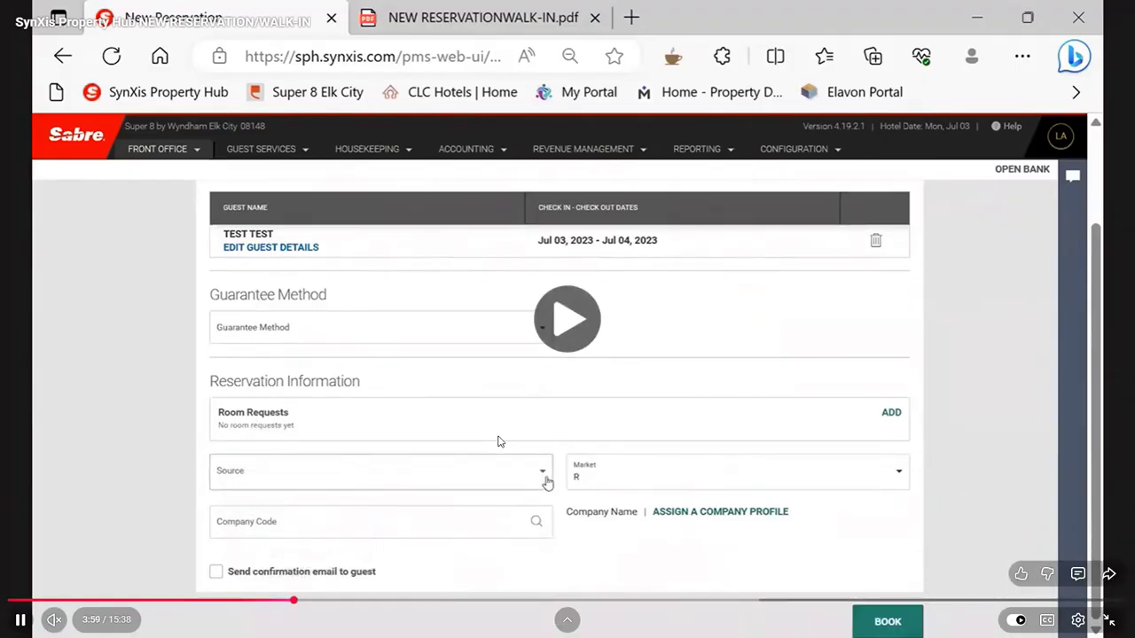
click(494, 440)
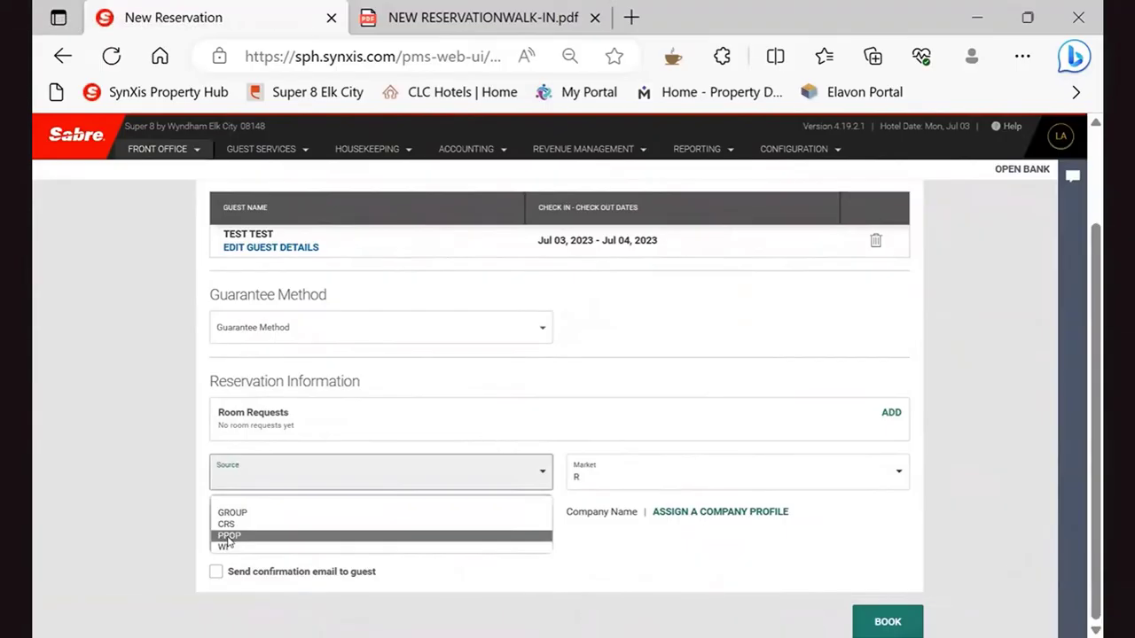
click(592, 398)
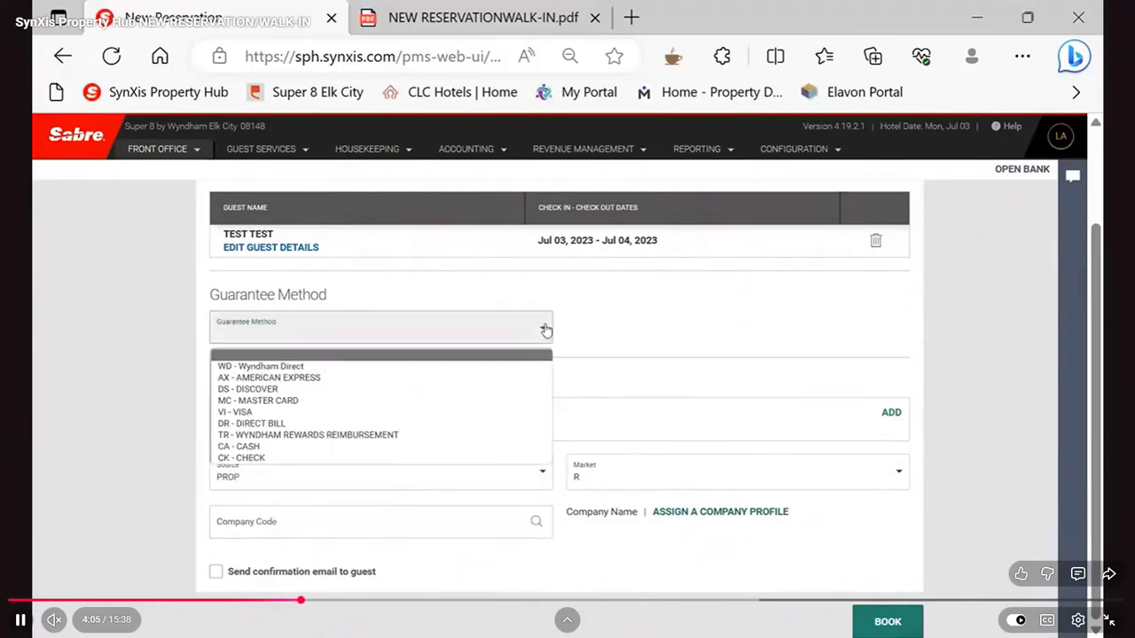
click(614, 336)
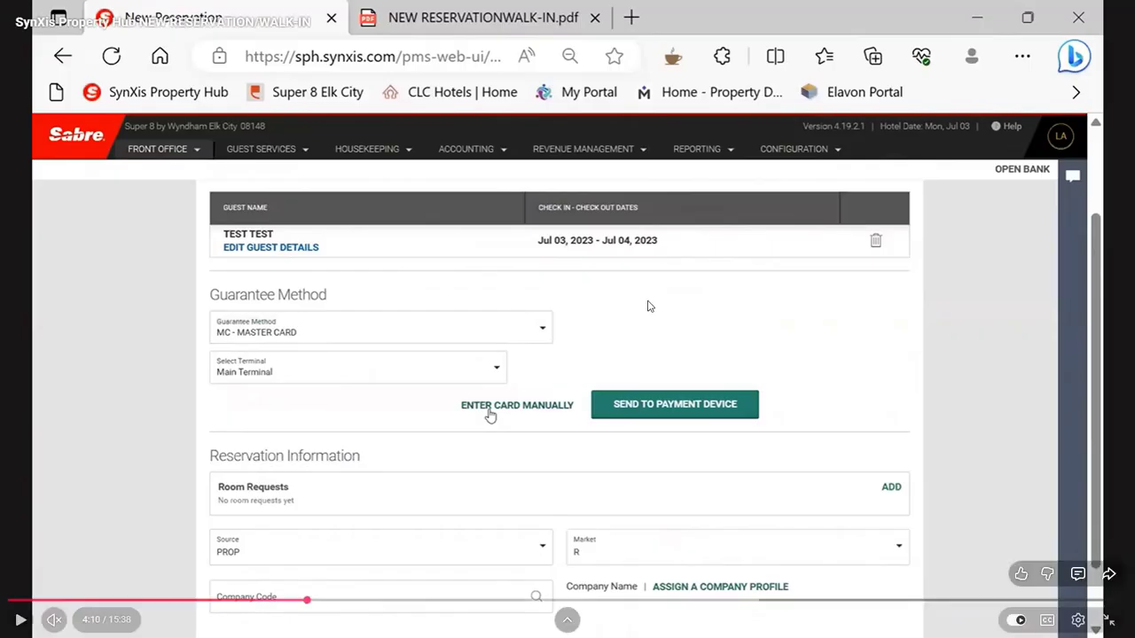
Skip the video ahead to about 4:45 and examine the manual card entry form and the guarantee method options
click(532, 417)
click(534, 417)
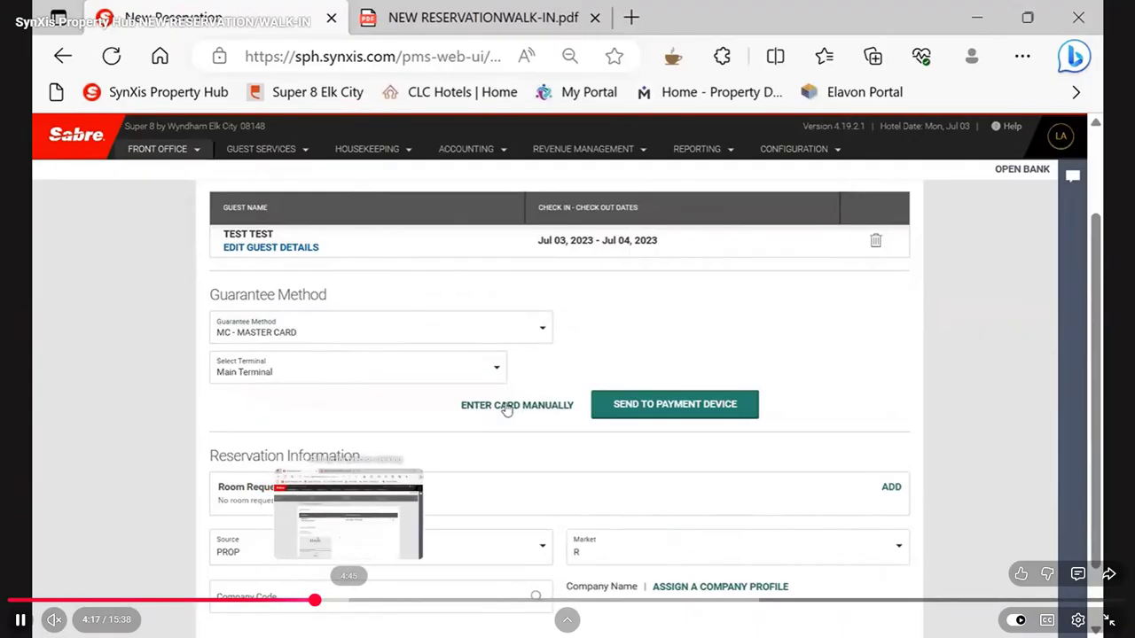
click(345, 600)
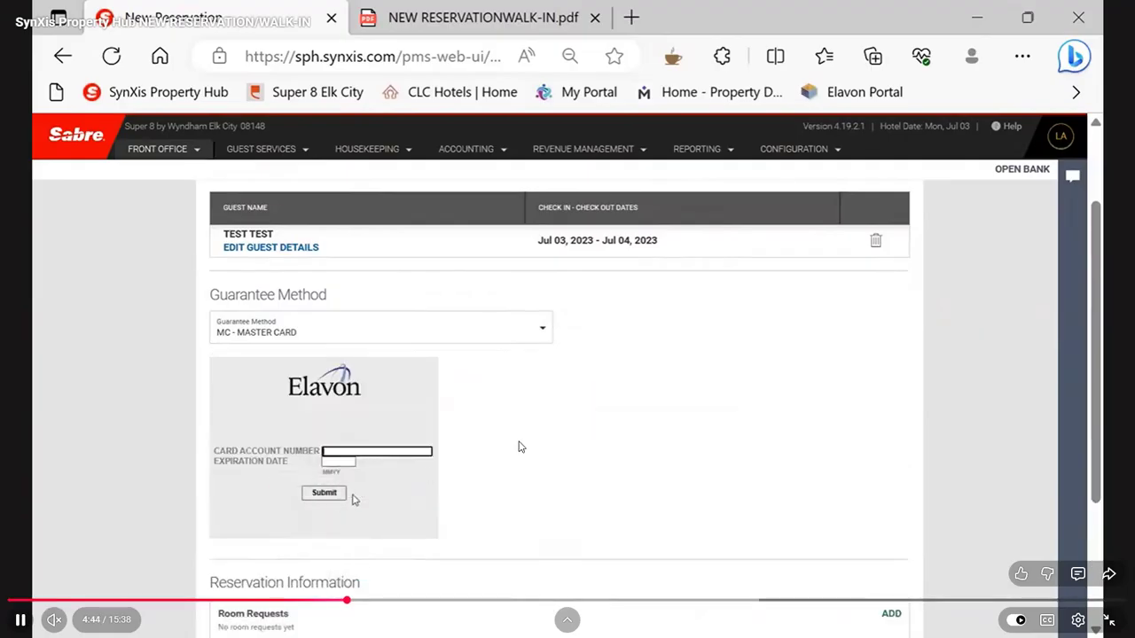
click(560, 444)
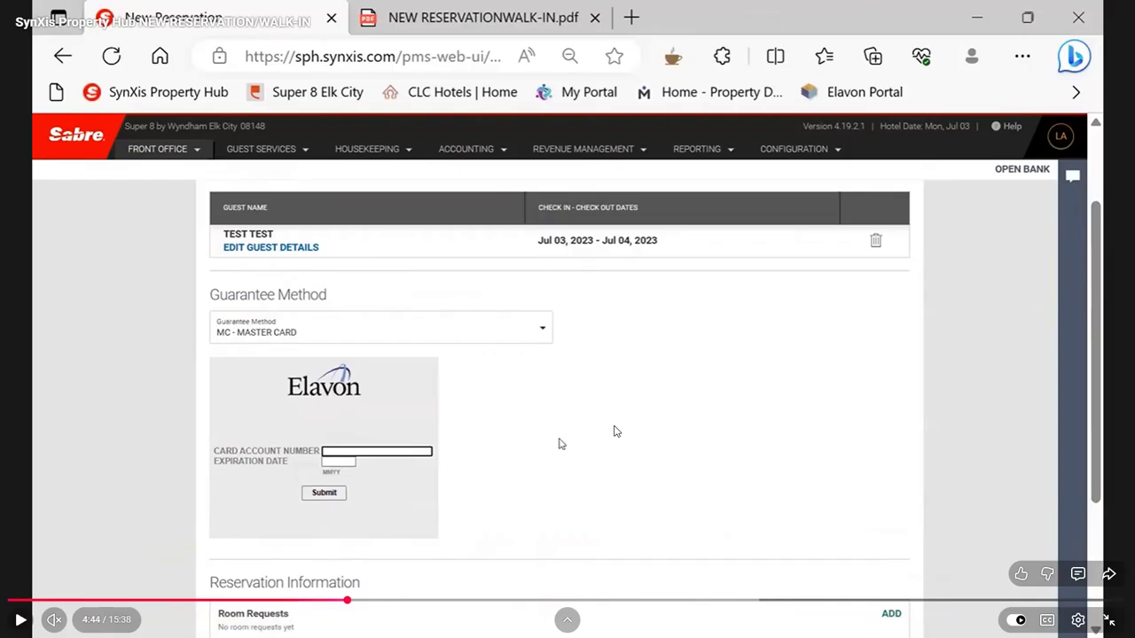
click(560, 443)
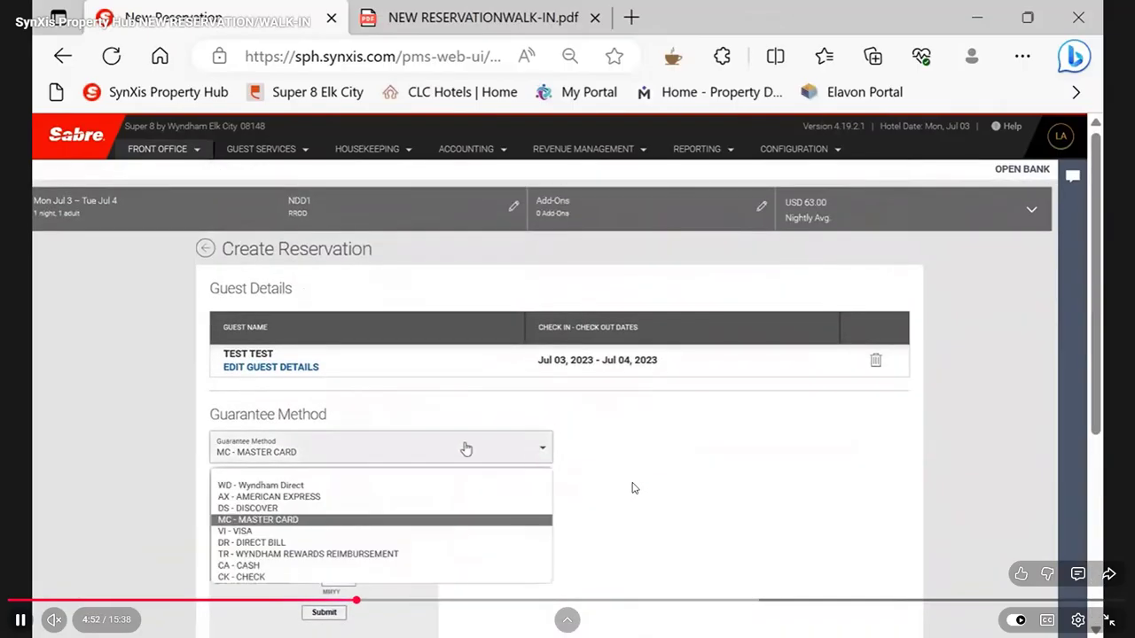
click(637, 486)
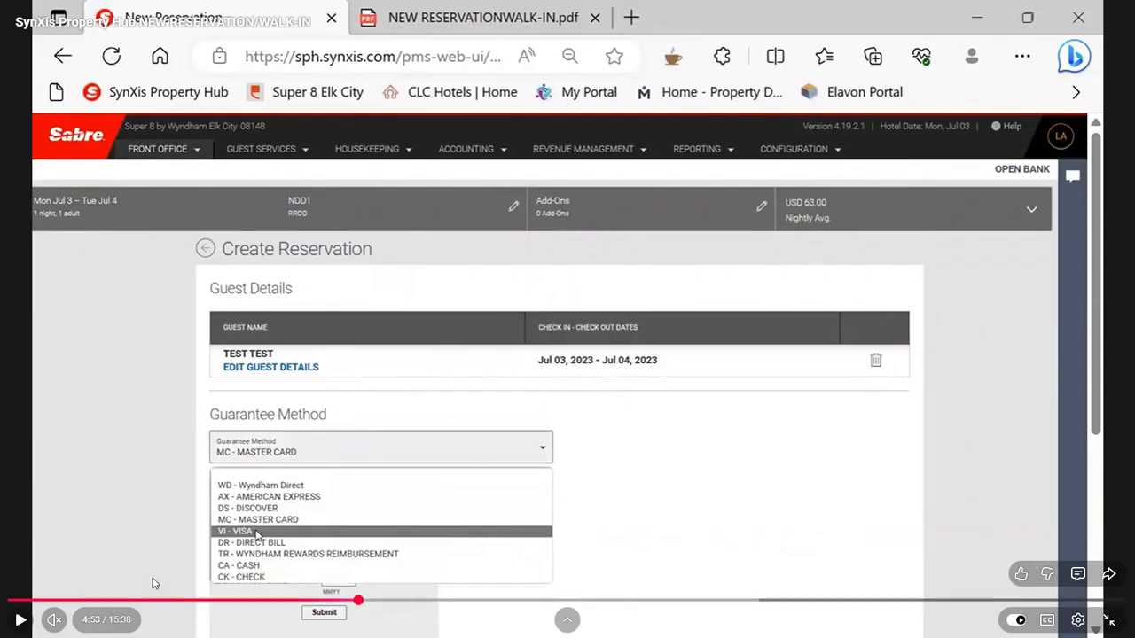
Go back to about 4:06 in the video and replay the card payment options of the guarantee method
click(302, 600)
click(732, 402)
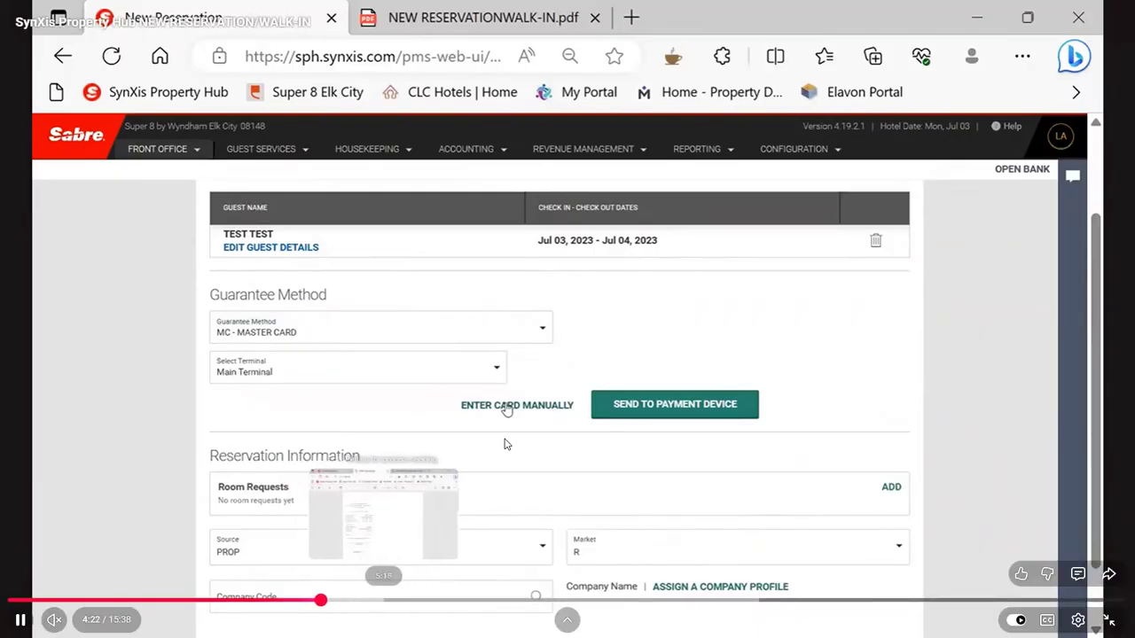
Skip the video ahead past the credit card receipt and pause it at about 5:36 on the Guest Stay Record
click(390, 600)
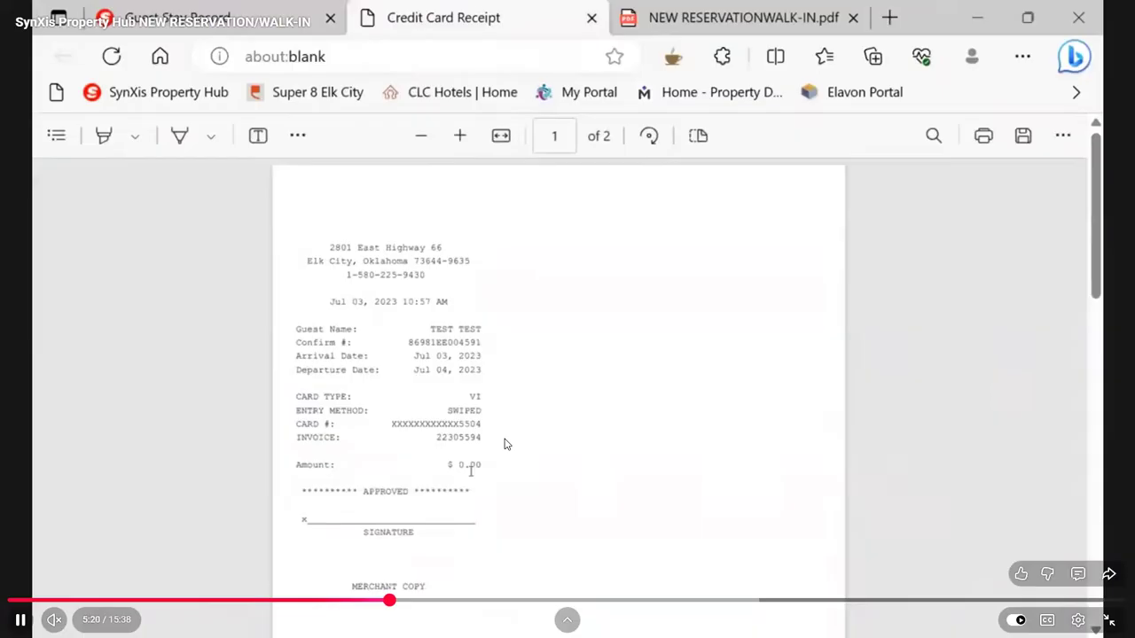
click(407, 600)
click(469, 466)
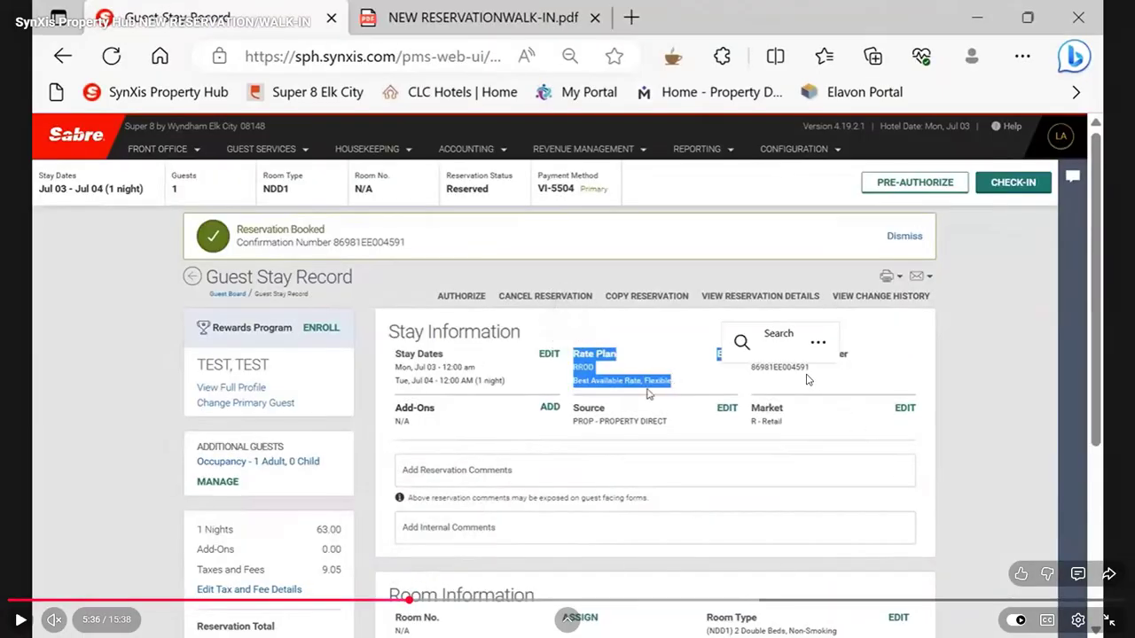